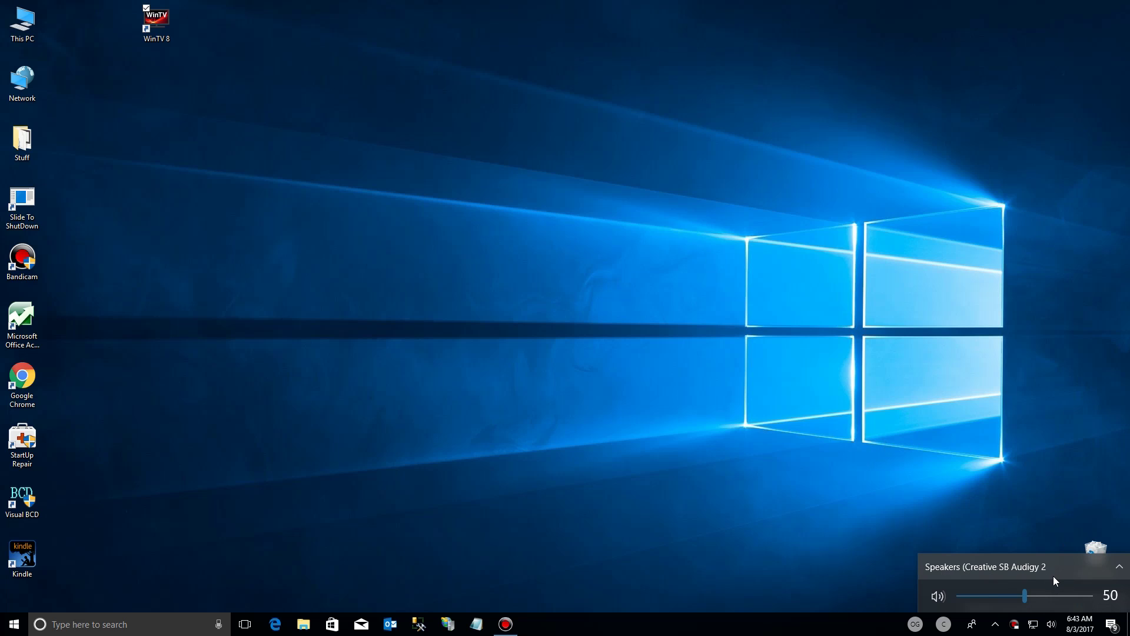
Keep Speakers (Creative SB Audigy 2) as the playback device and bring up its sound options menu
left_click(1119, 567)
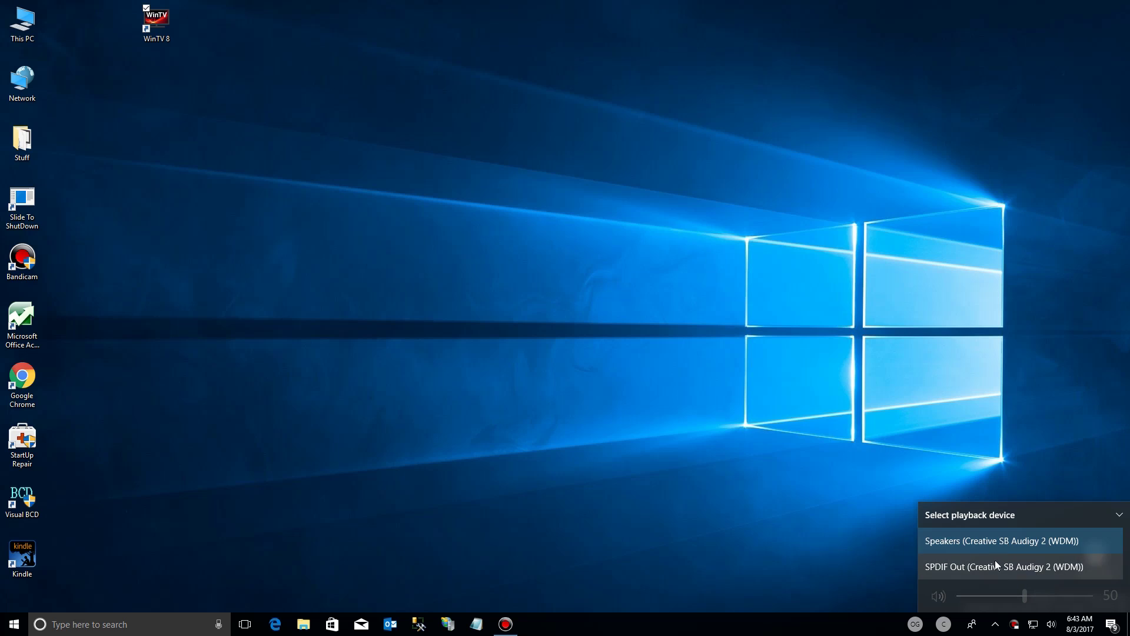
left_click(998, 541)
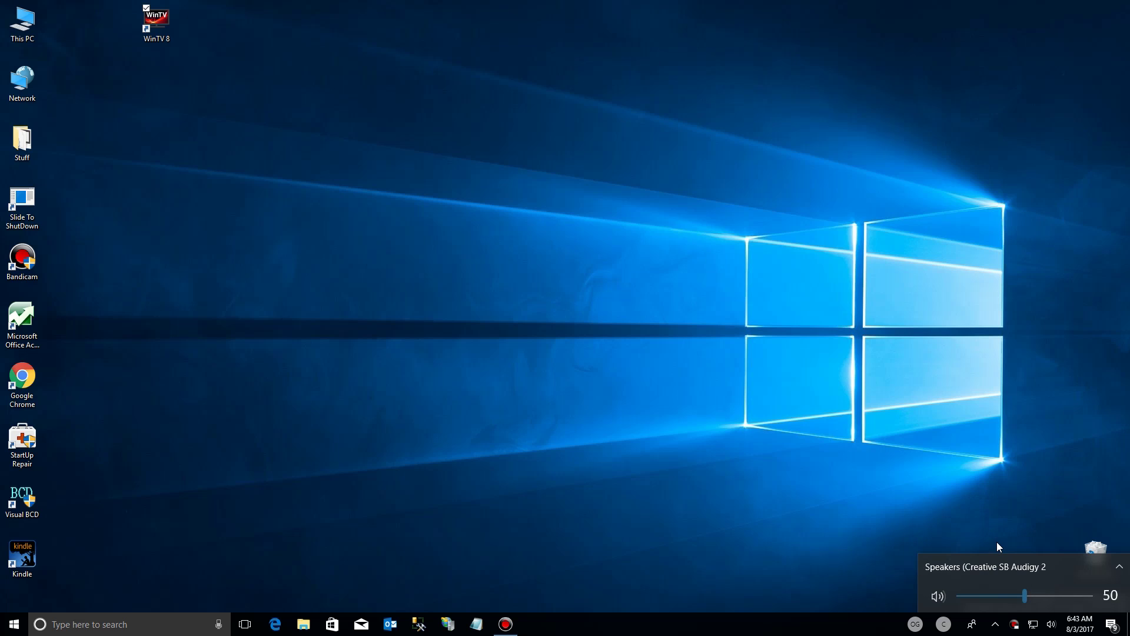
right_click(1052, 625)
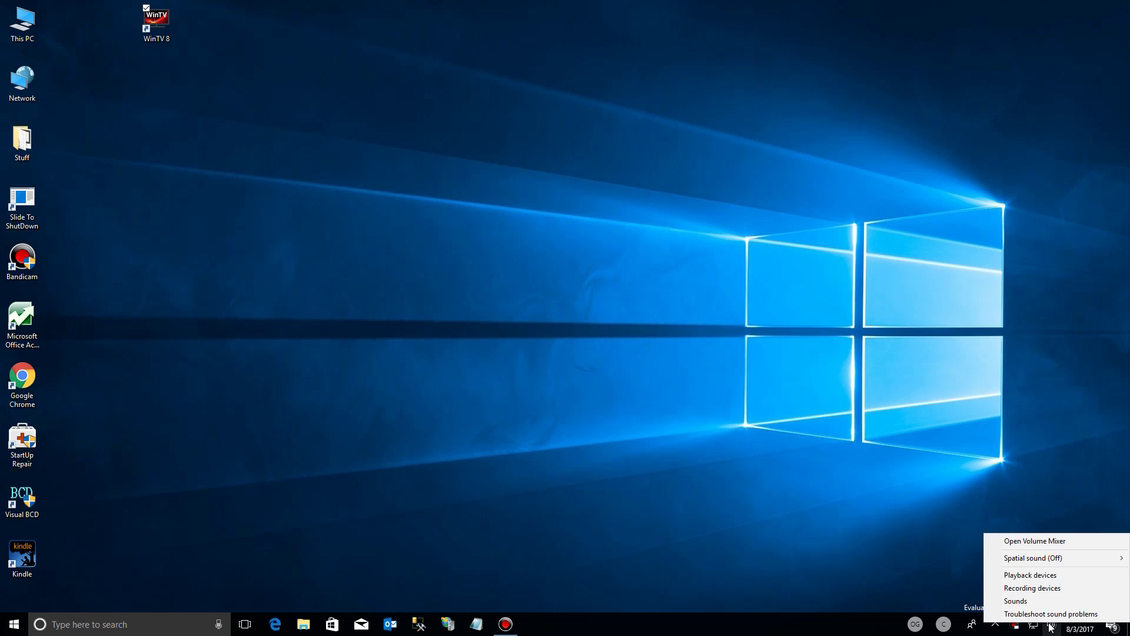
Open Volume Mixer with Speakers (Creative SB Audigy 2) kept as the device, then select the WinTV 8 shortcut
left_click(1040, 542)
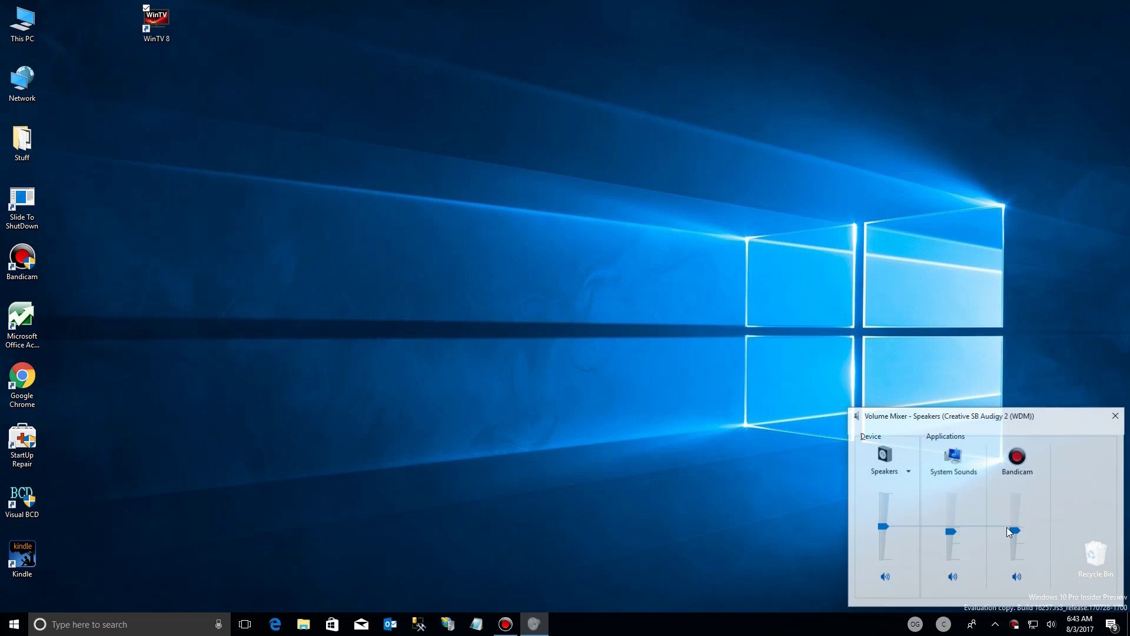
left_click(895, 472)
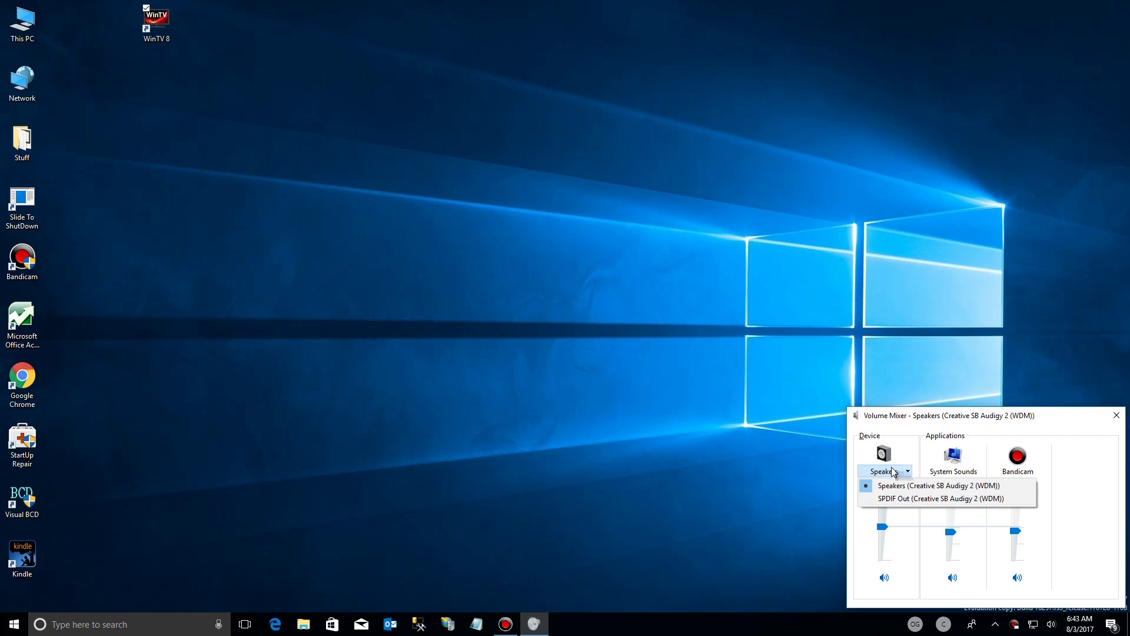
left_click(901, 434)
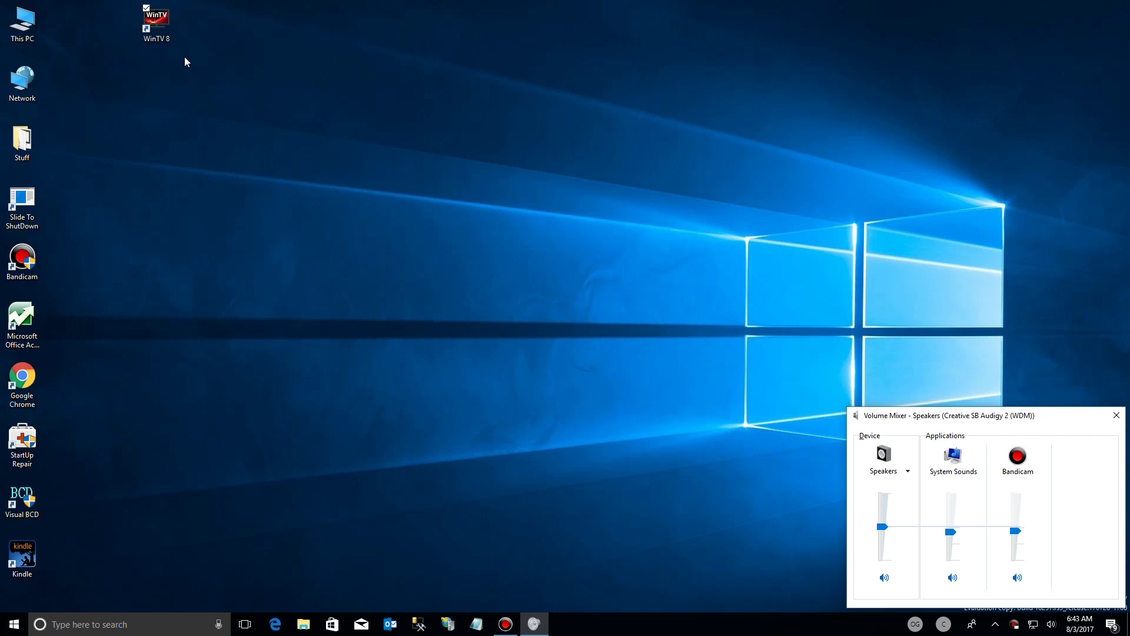
left_click(156, 28)
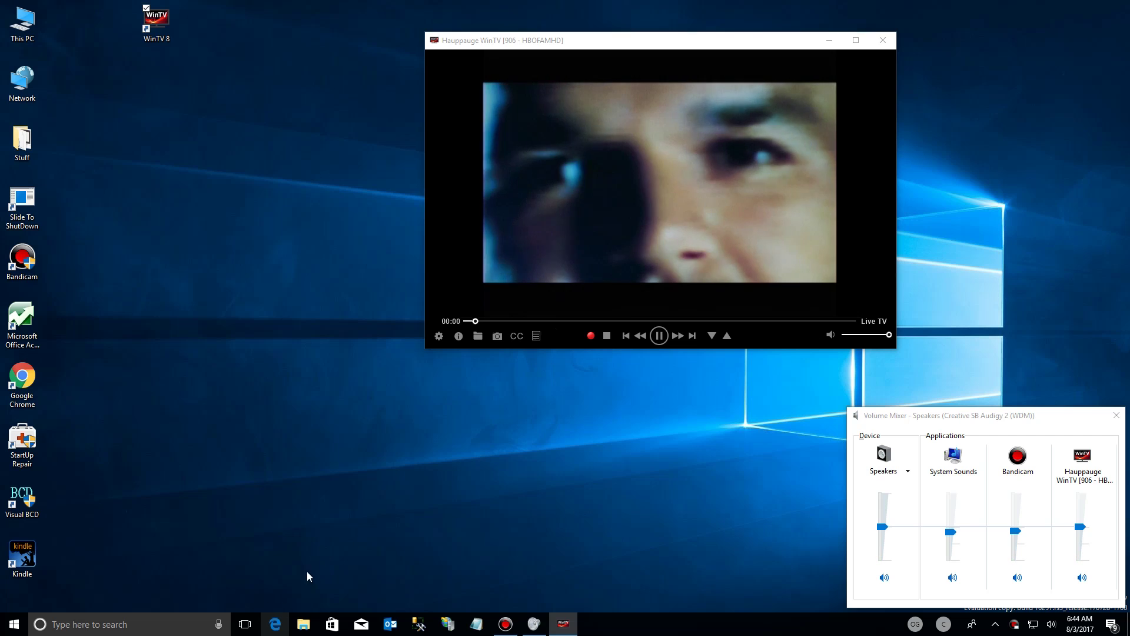
Switch to Microsoft Edge from the taskbar while WinTV plays live TV
left_click(328, 489)
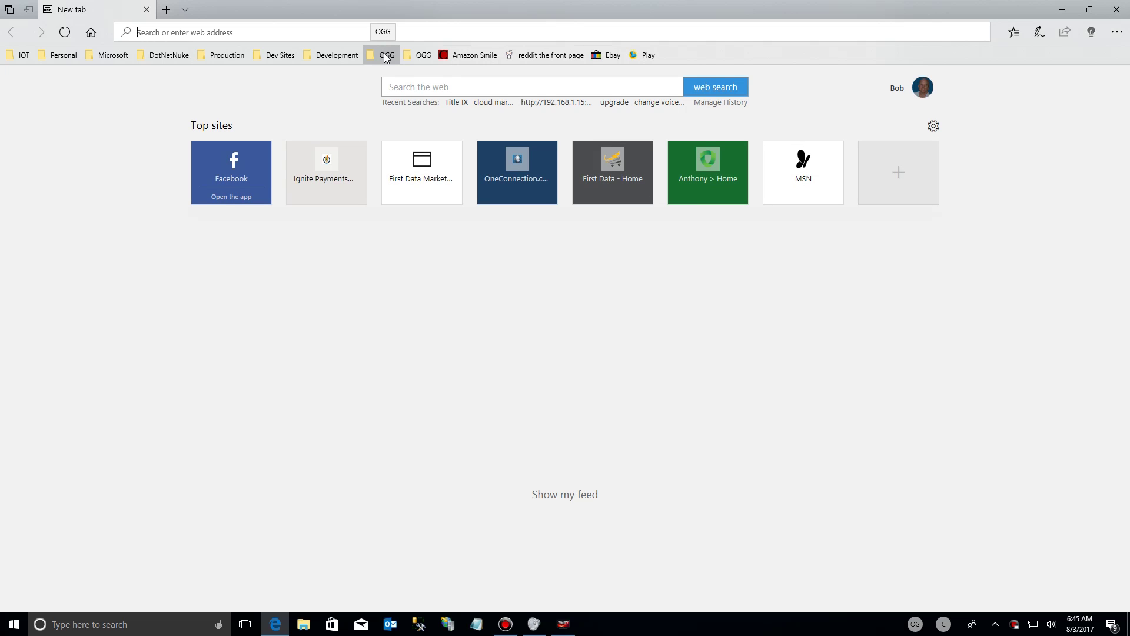
Open the OldGuyGeek Creators Update article from OGG favorites in a restored window, play its video, and check Edge's mixer entry
left_click(387, 56)
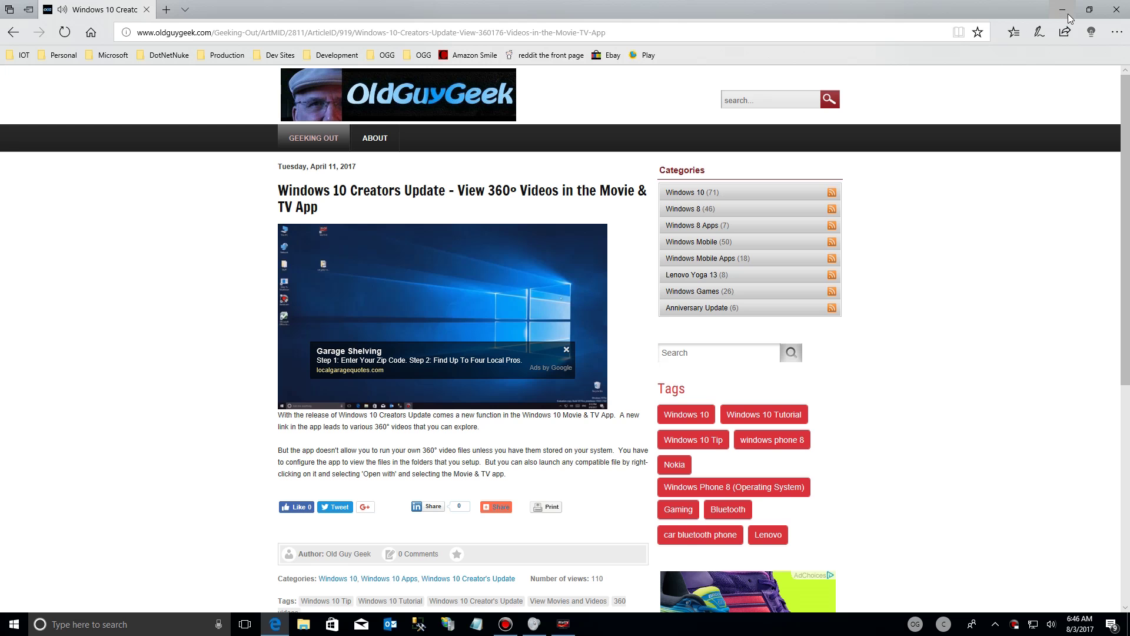
left_click(1089, 10)
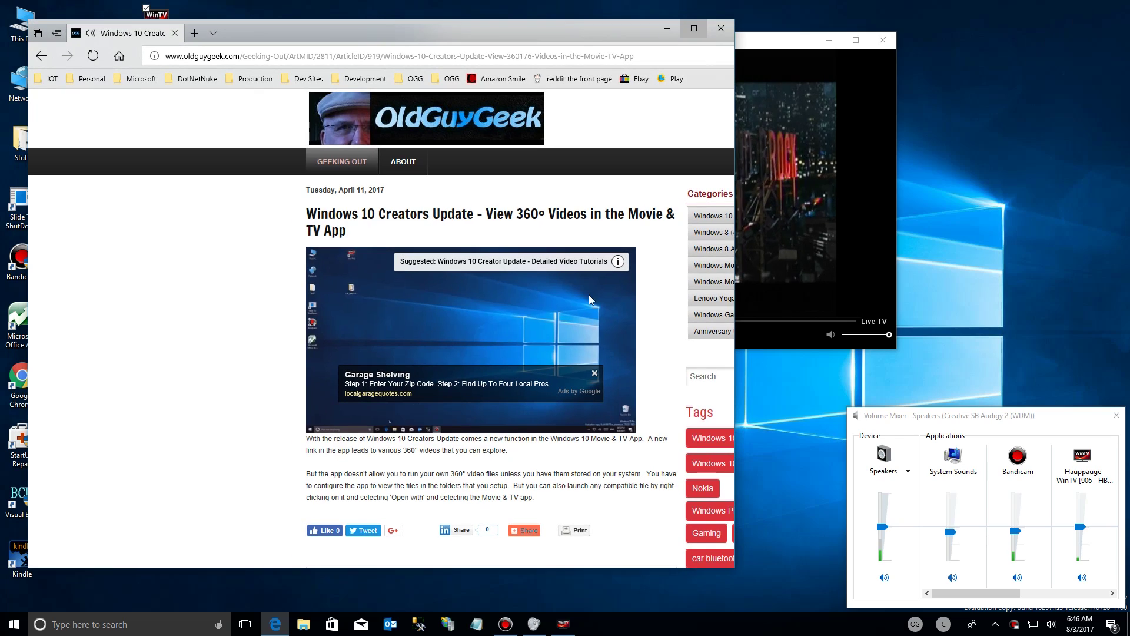
left_click(550, 321)
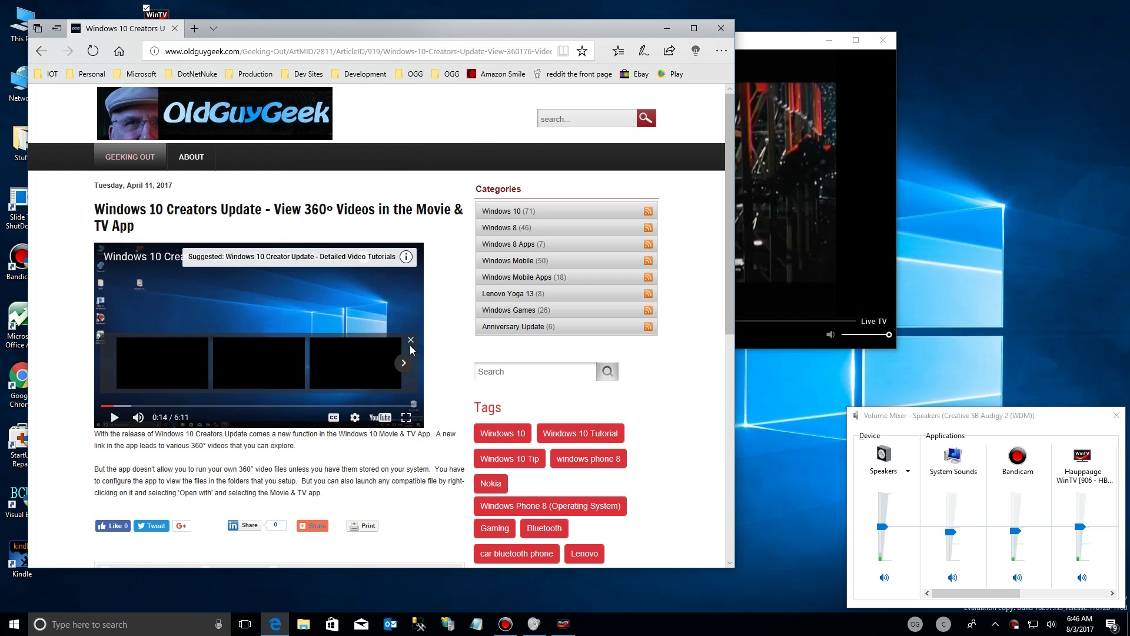
left_click(411, 341)
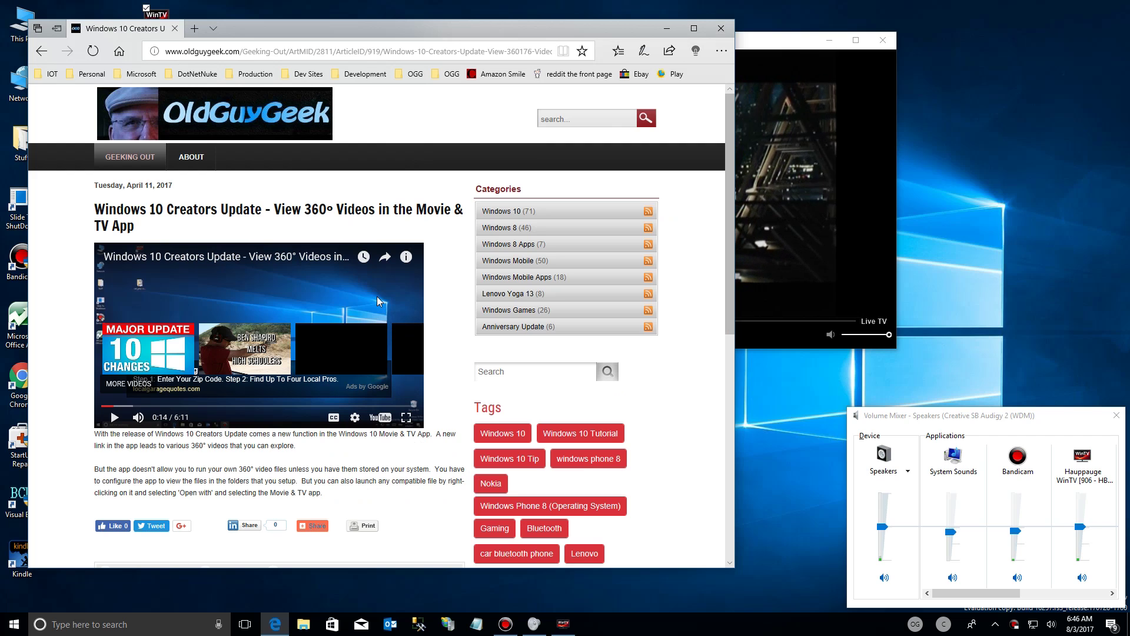
left_click(1072, 503)
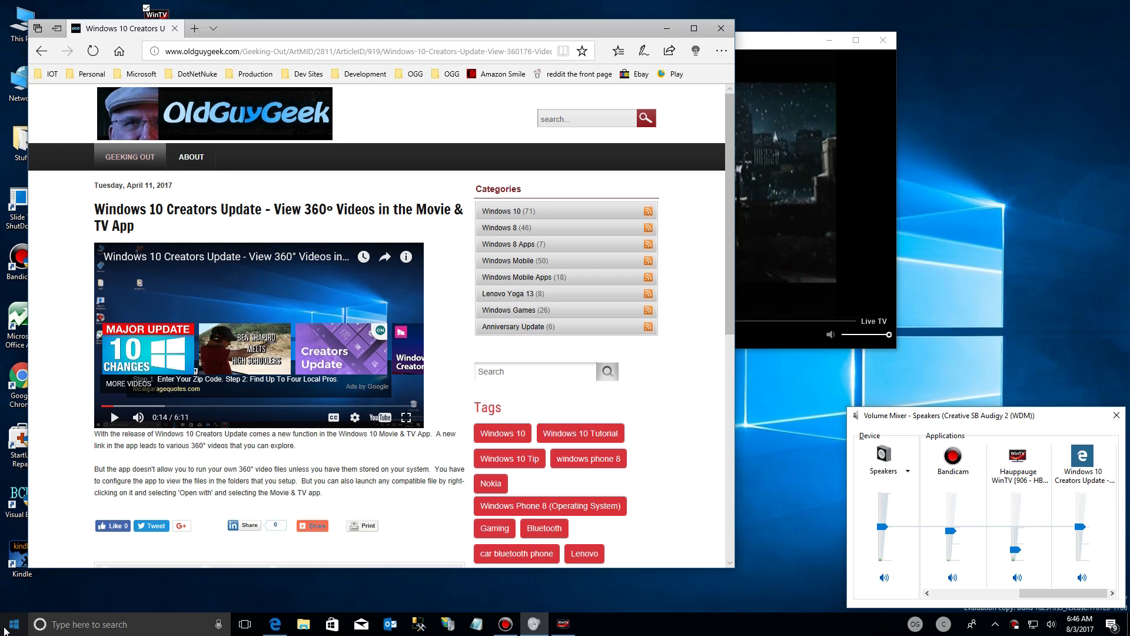
left_click(33, 579)
Bring up the Start menu and scroll its tiles to reach iHeartRadio
key("super")
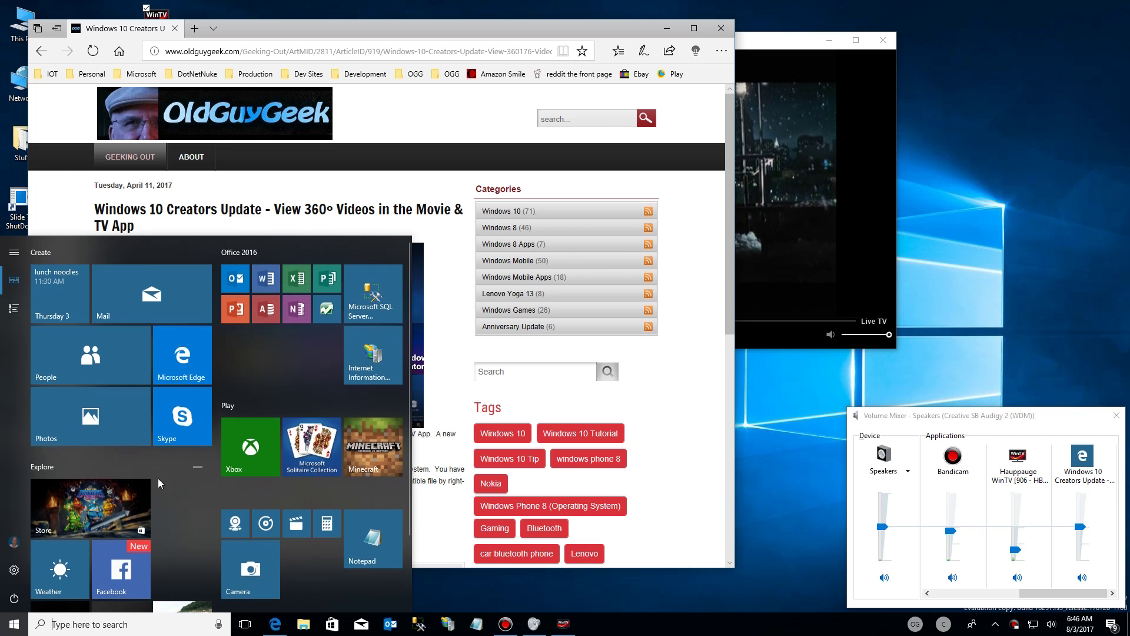
scroll(178, 510, "down", 3)
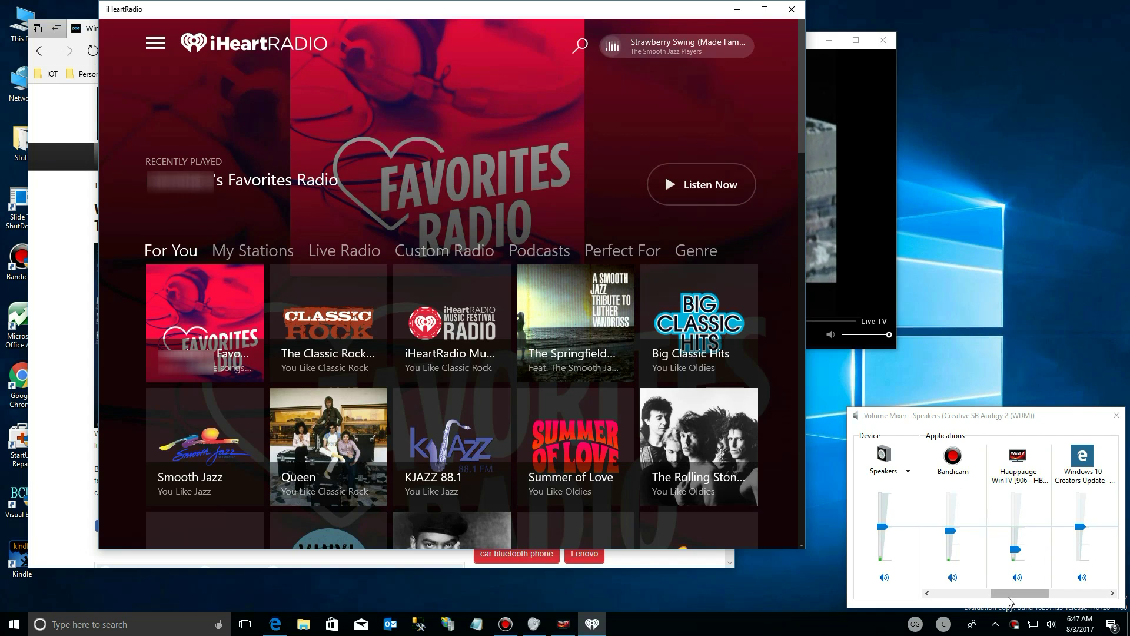
Lower iHeartRadio to about 2 and nudge WinTV up slightly in the mixer
left_click_drag(1008, 597, 1070, 598)
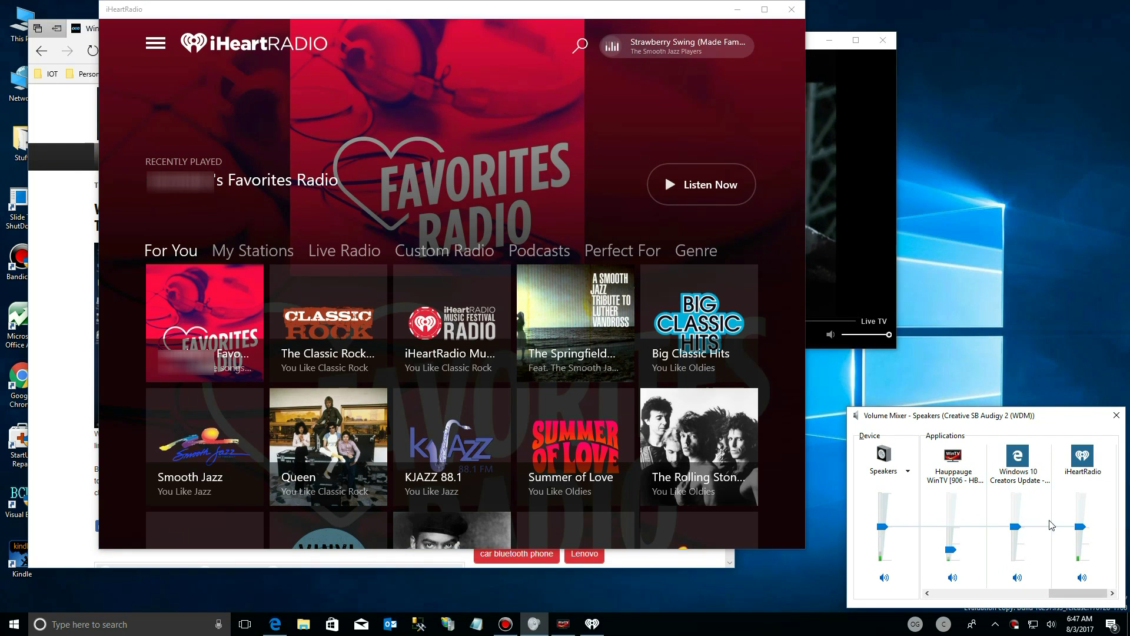
left_click_drag(1081, 527, 1076, 558)
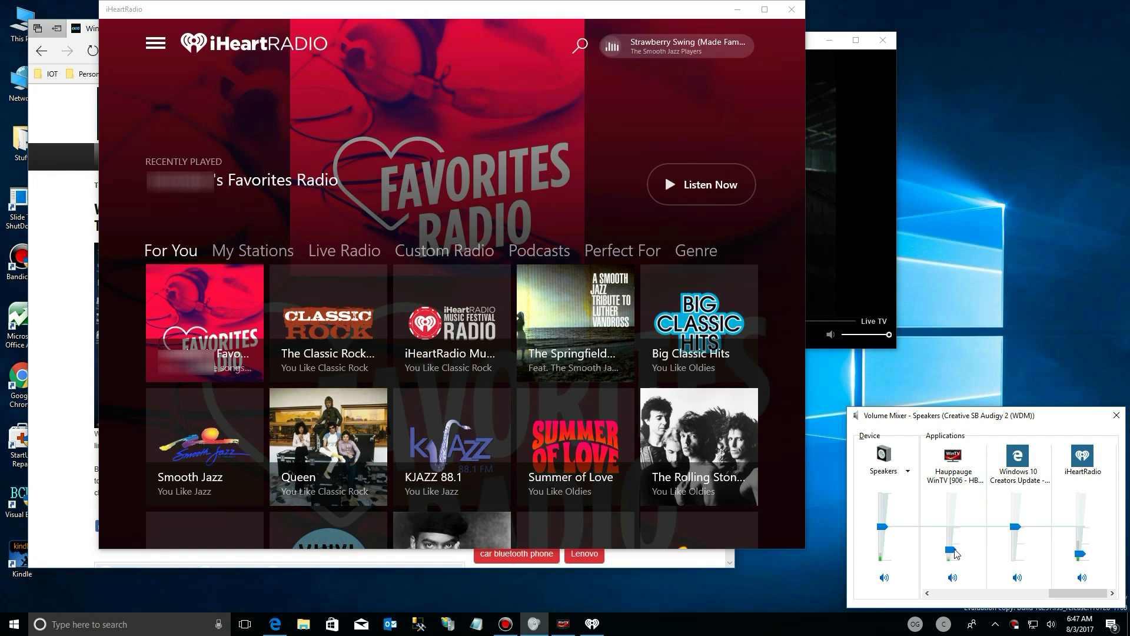
left_click_drag(950, 547, 949, 539)
left_click(65, 412)
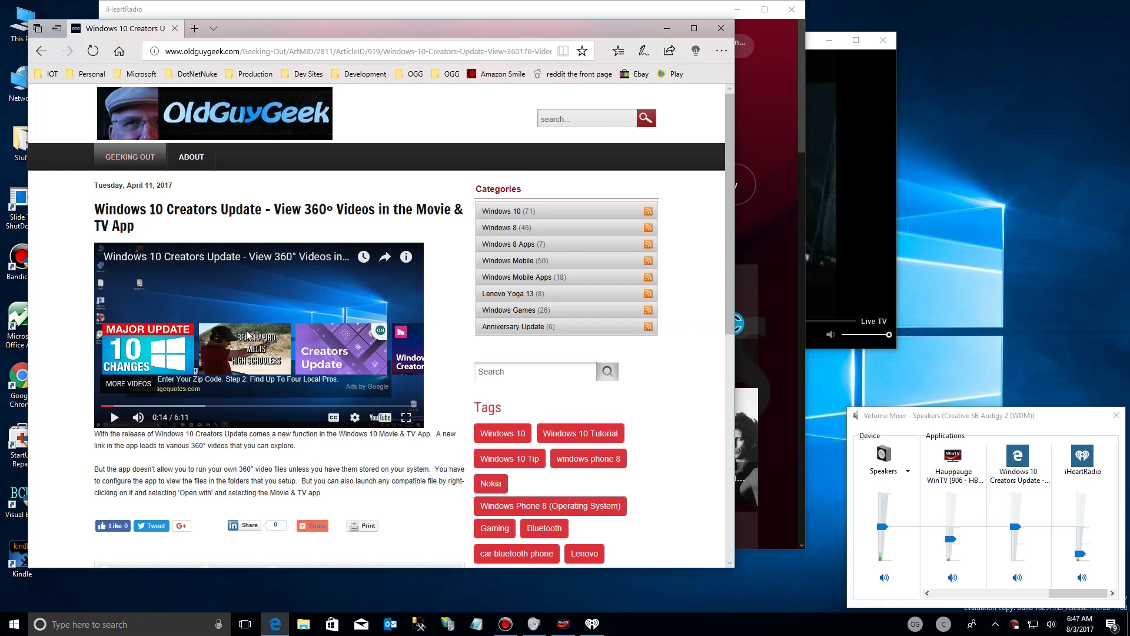
Play the article video, then set Edge to 0, iHeartRadio to the bottom and WinTV to 58
left_click(288, 295)
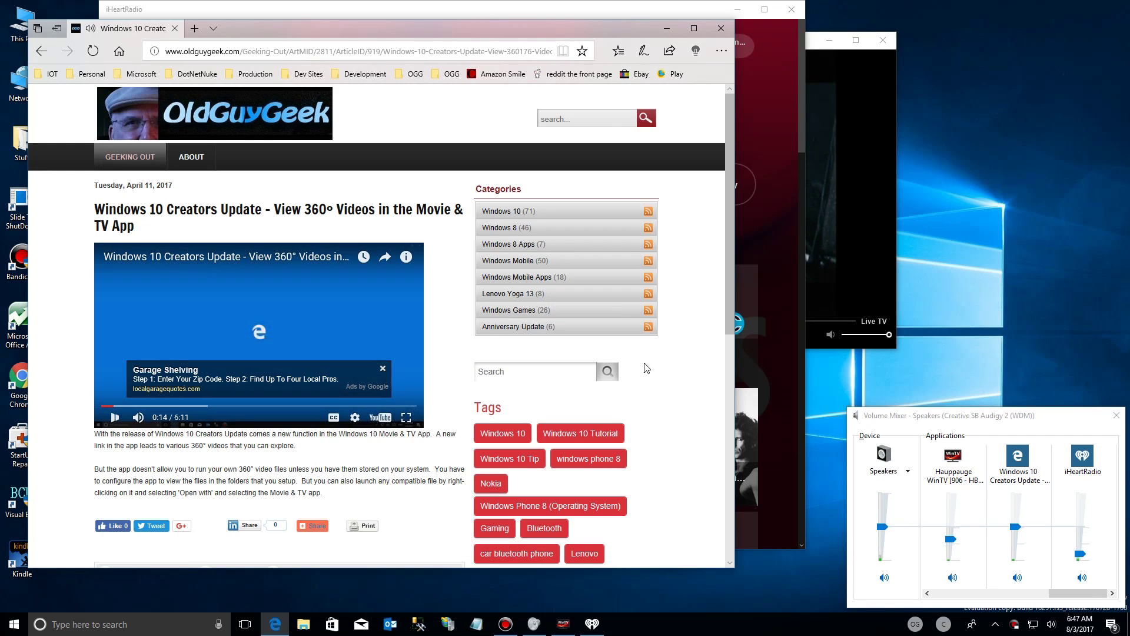
left_click_drag(1015, 526, 952, 514)
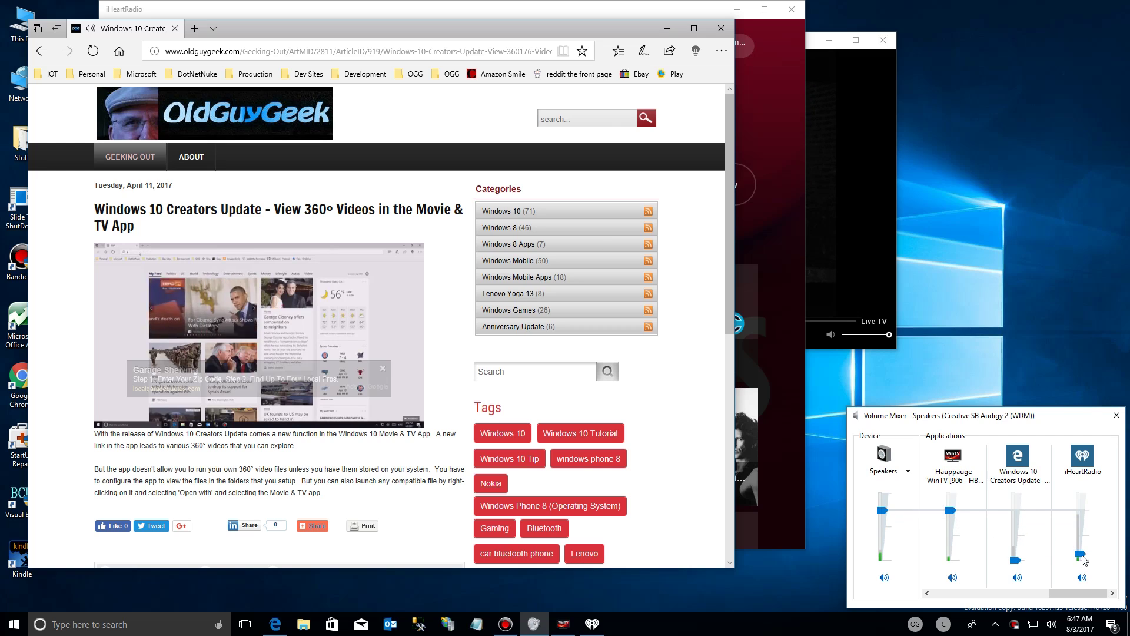
left_click_drag(1075, 556, 1076, 564)
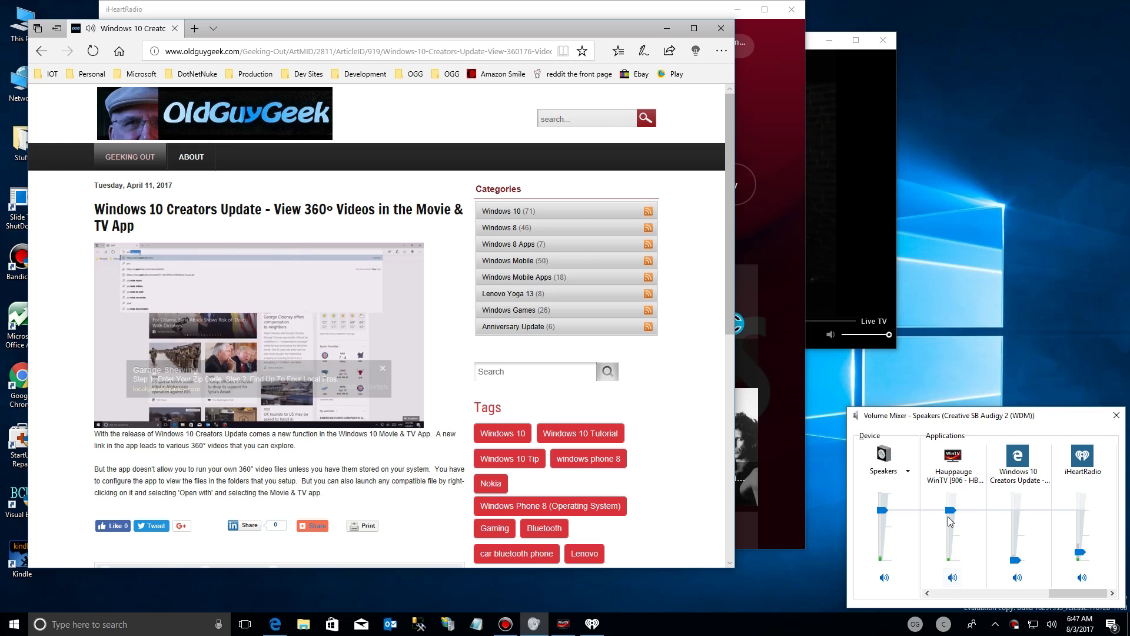
mouse_move(951, 511)
left_mouse_down()
mouse_move(950, 498)
mouse_move(955, 533)
left_mouse_up()
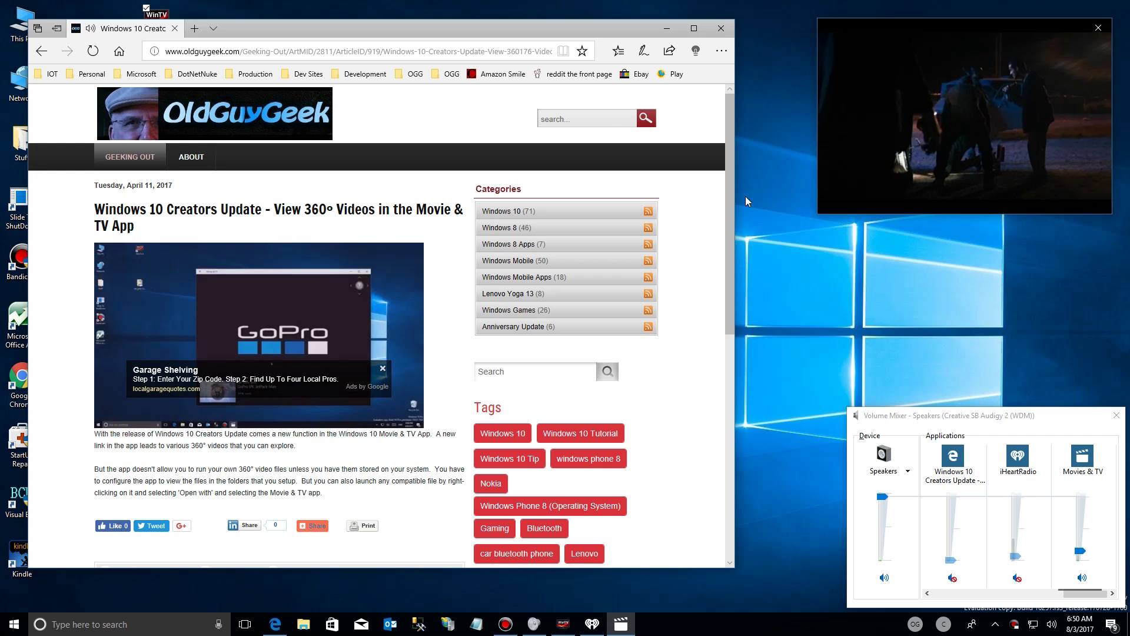
Mute Movies & TV, and toggle iHeartRadio's mute off and back on
left_click(1018, 578)
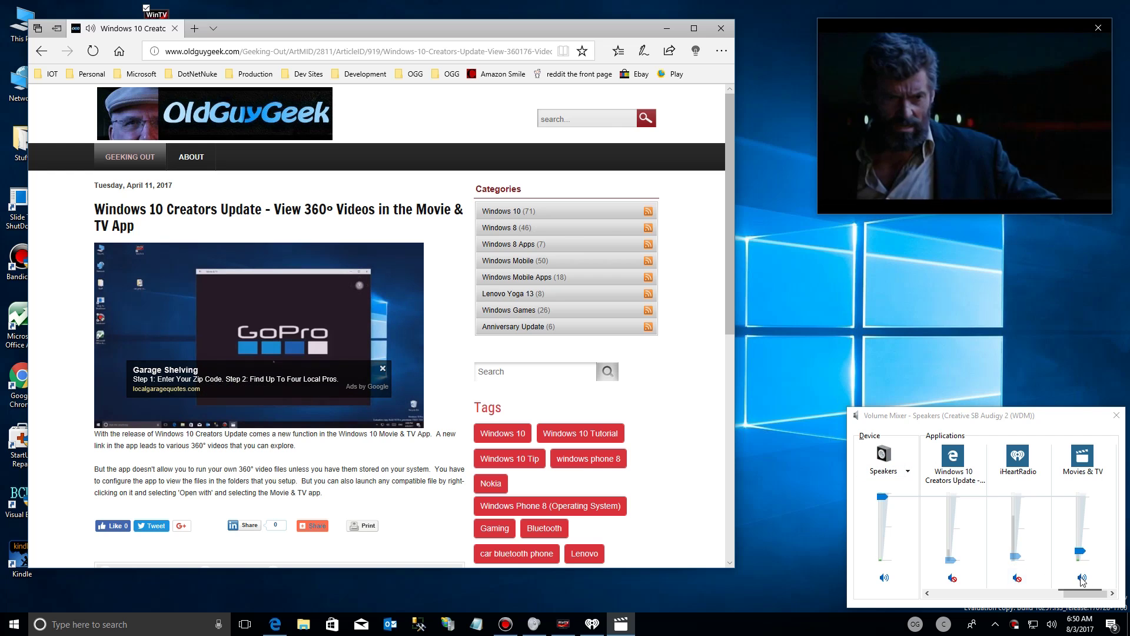
left_click(1017, 579)
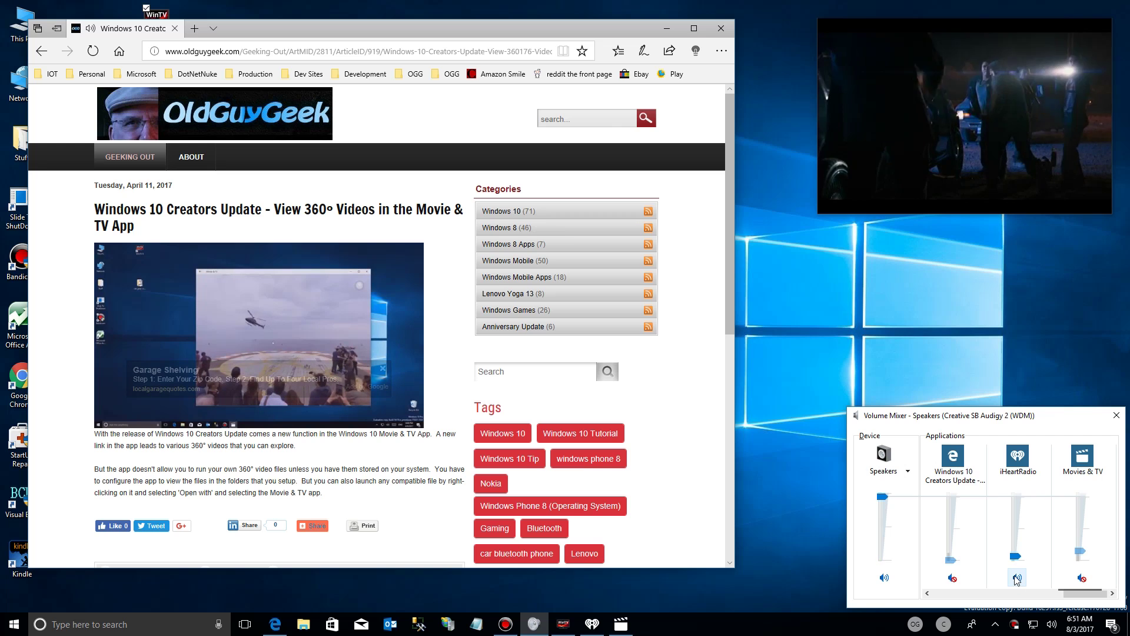
left_click(1017, 580)
Unmute Edge, raise its level to about a quarter, then mute it again
left_click(952, 579)
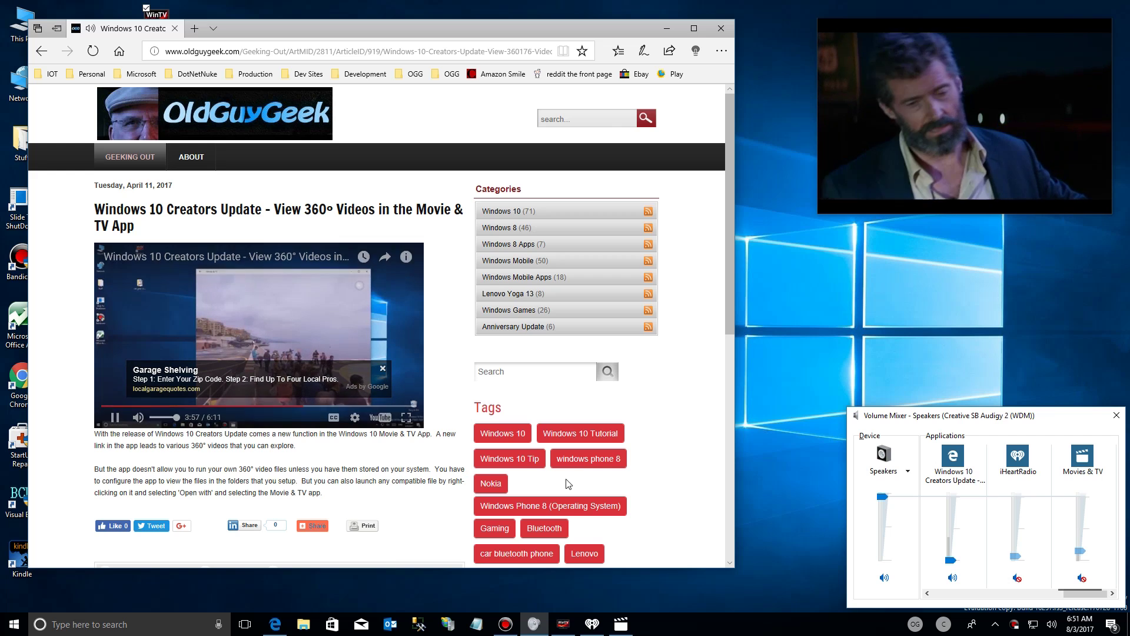
left_click_drag(953, 564, 951, 547)
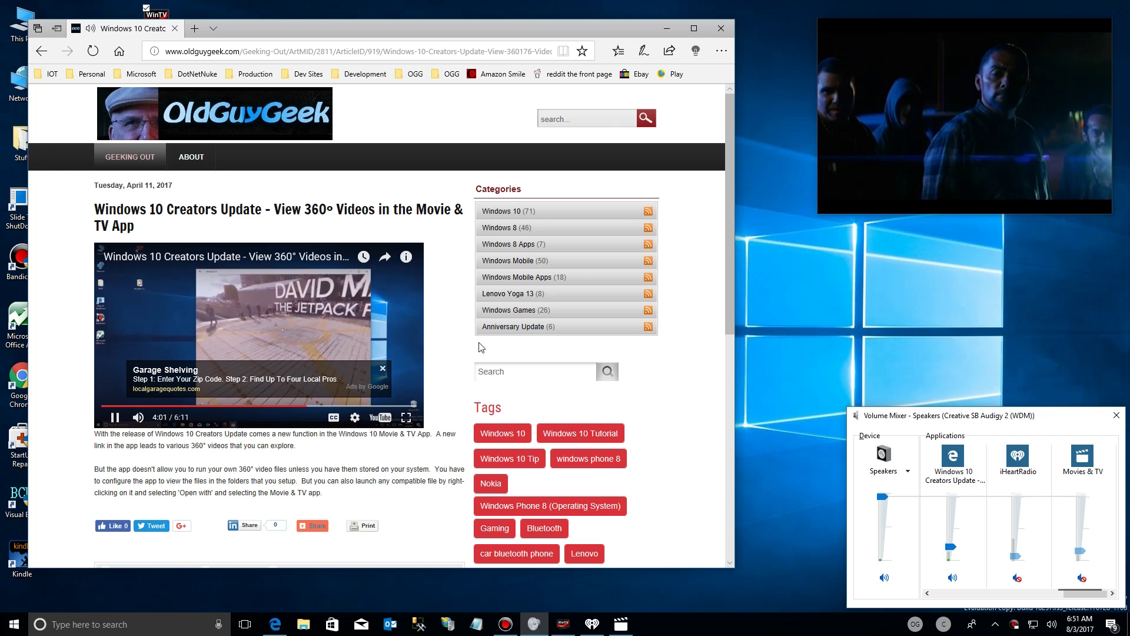
left_click(953, 577)
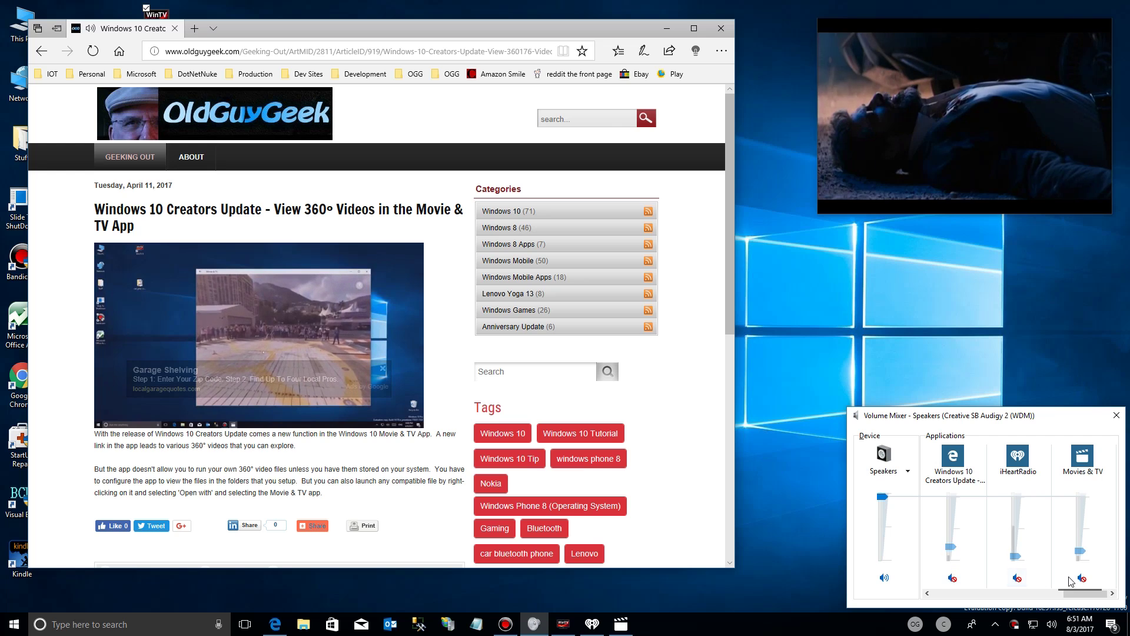
left_click(1059, 593)
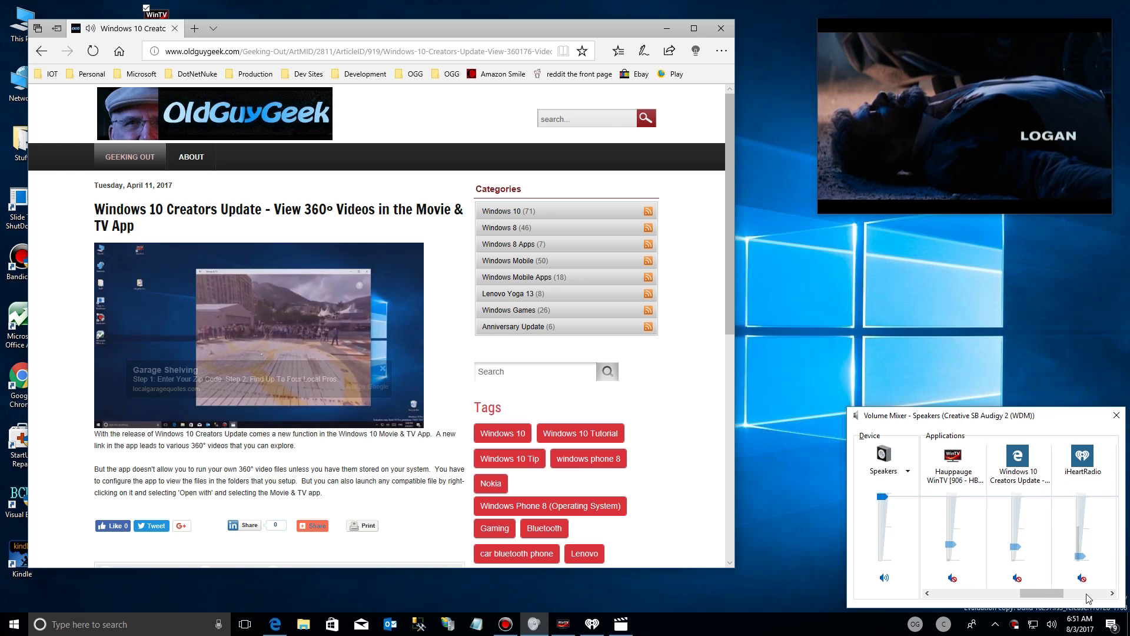